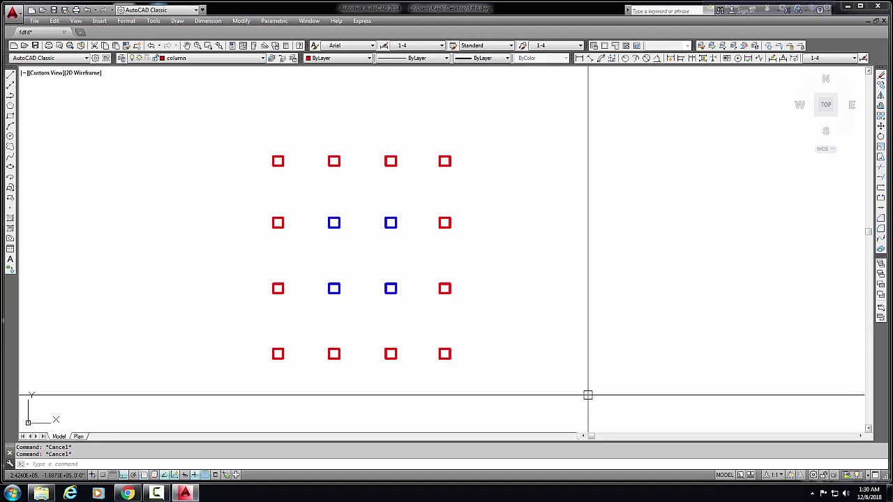
- Crossing-select all 16 columns and convert them into a block named 'sae' with B
middle_drag(518, 404, 594, 409)
scroll(554, 393, up, 2)
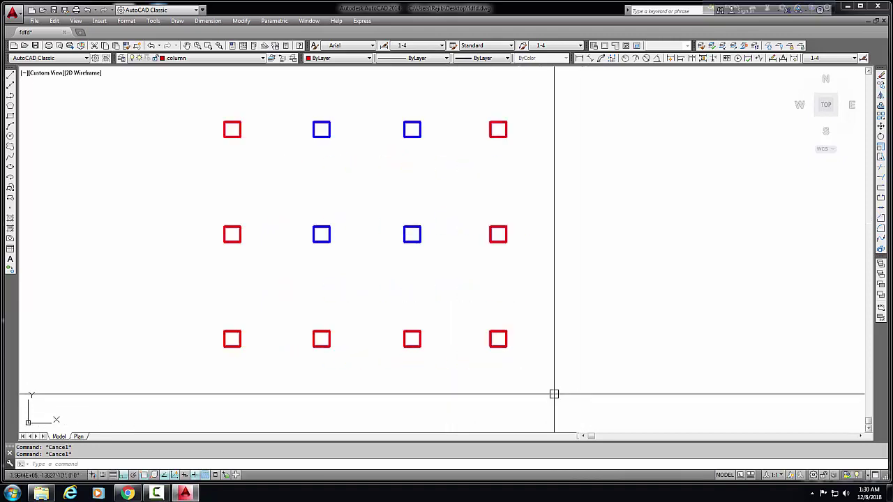
middle_drag(556, 365, 572, 414)
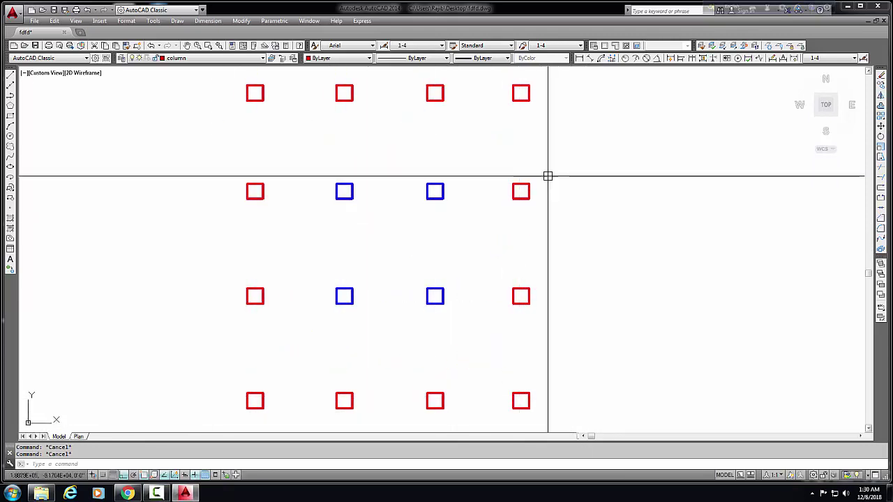
mouse_move(586, 332)
middle_down()
mouse_move(634, 381)
mouse_move(570, 367)
mouse_move(572, 345)
middle_up()
scroll(620, 387, down, 2)
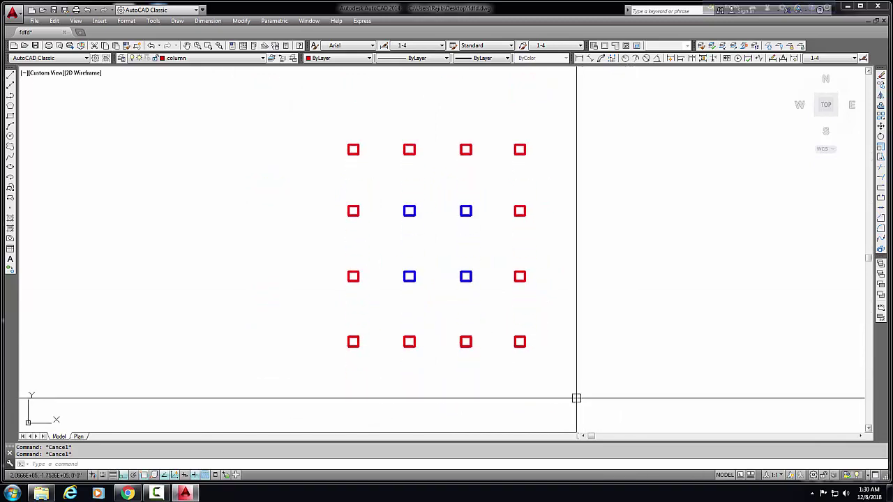
middle_drag(556, 391, 552, 388)
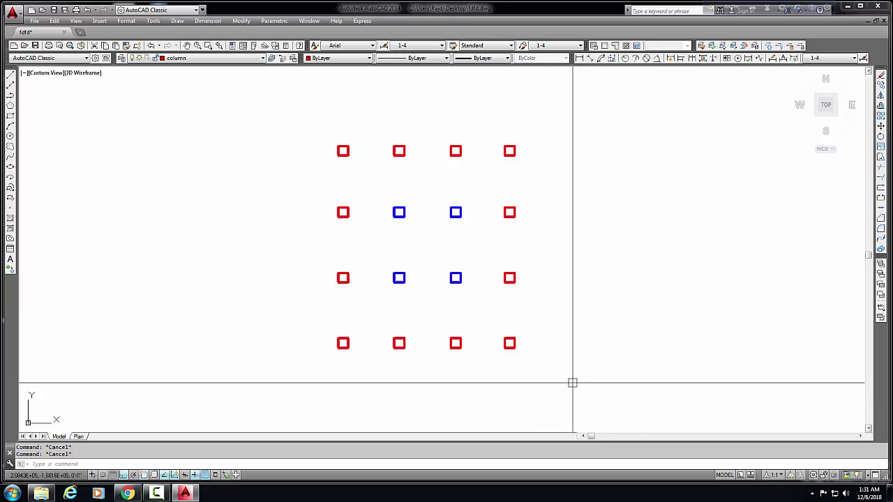
click(553, 374)
click(299, 126)
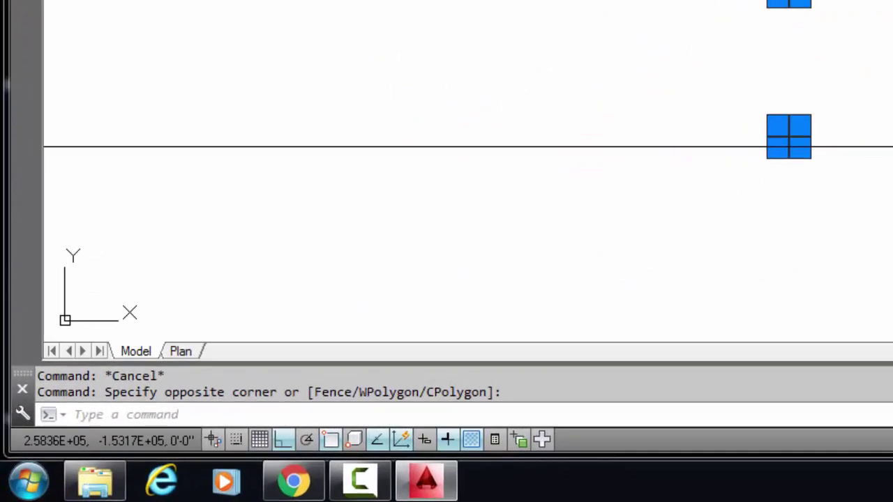
text(b)
key(Return)
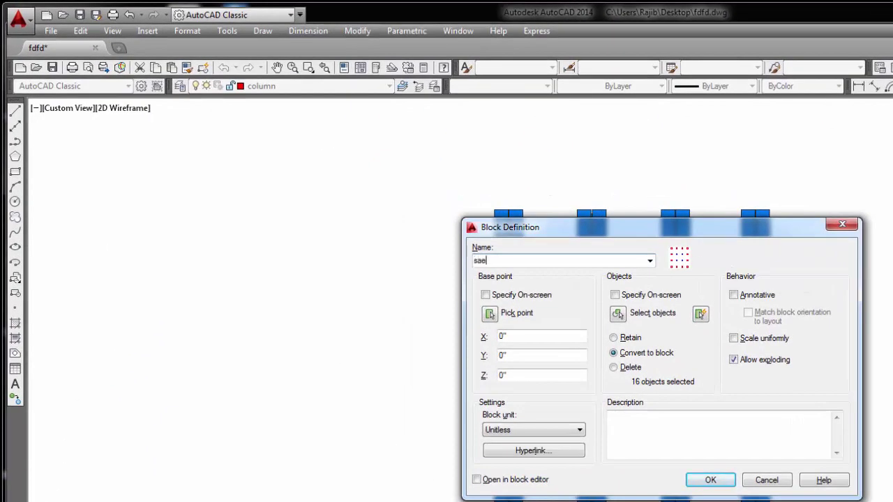
text(sae)
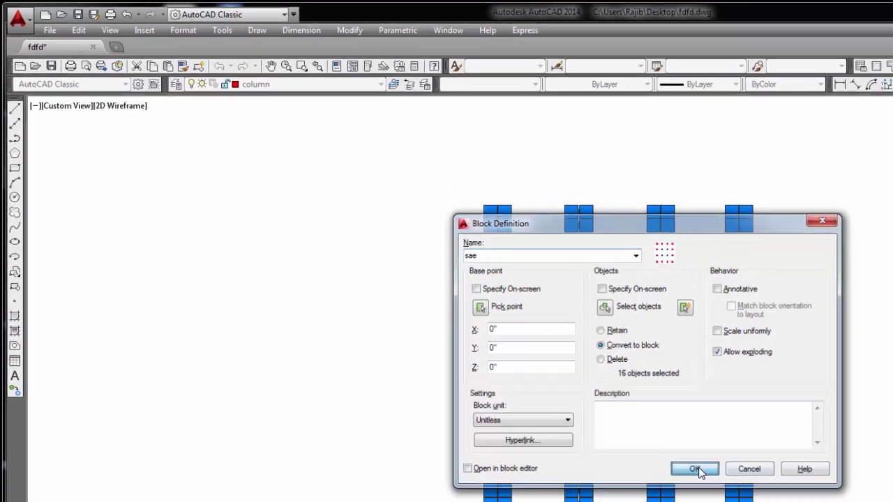
click(710, 480)
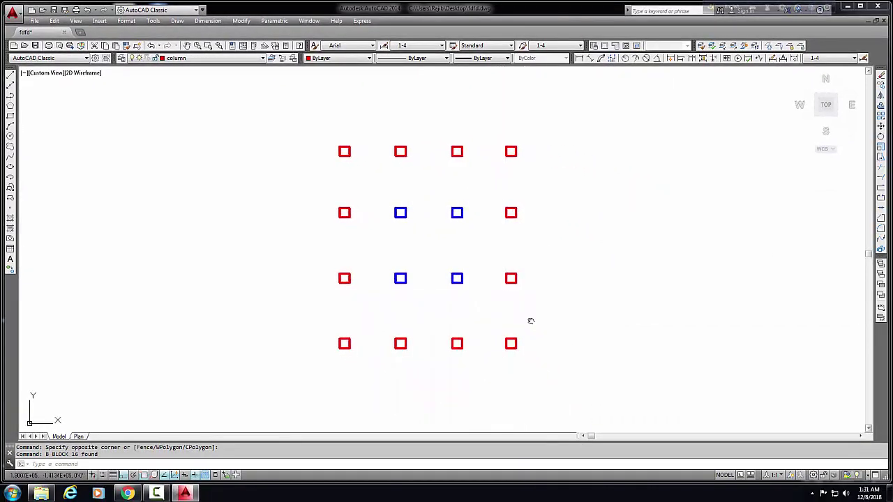
- Open the sae block in the Block Editor from the Edit Block Definition dialog
double_click(515, 281)
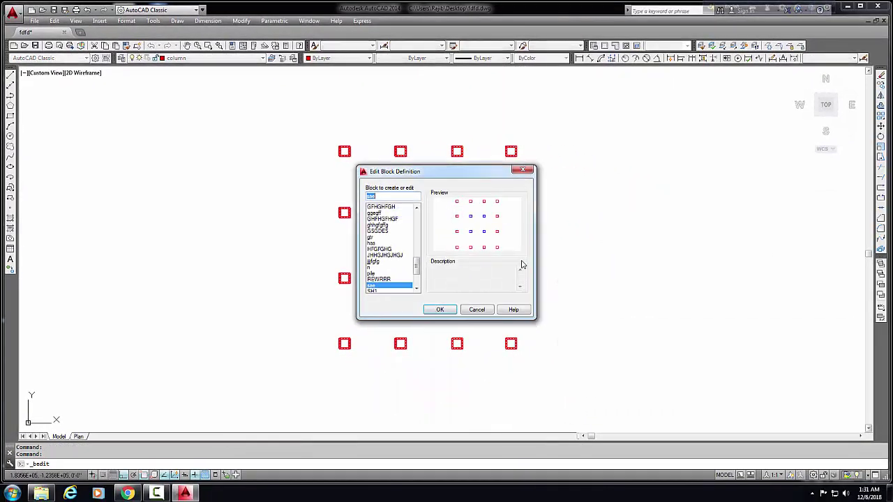
click(522, 170)
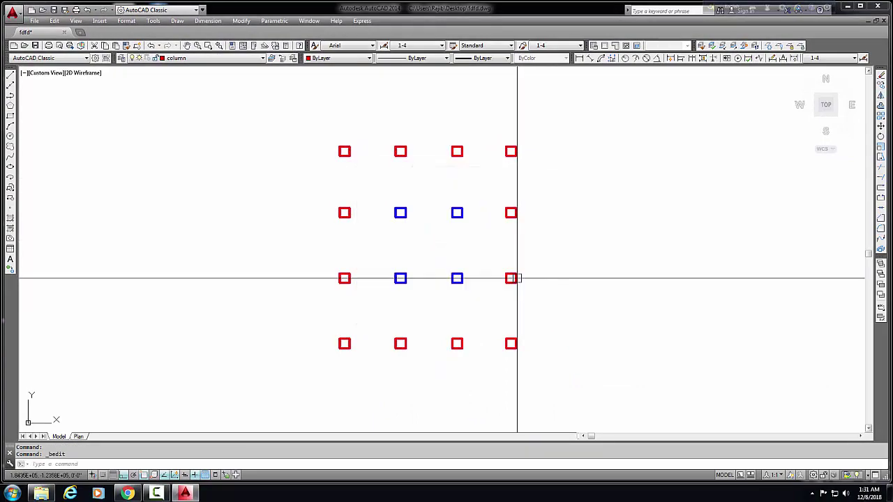
double_click(516, 278)
click(439, 310)
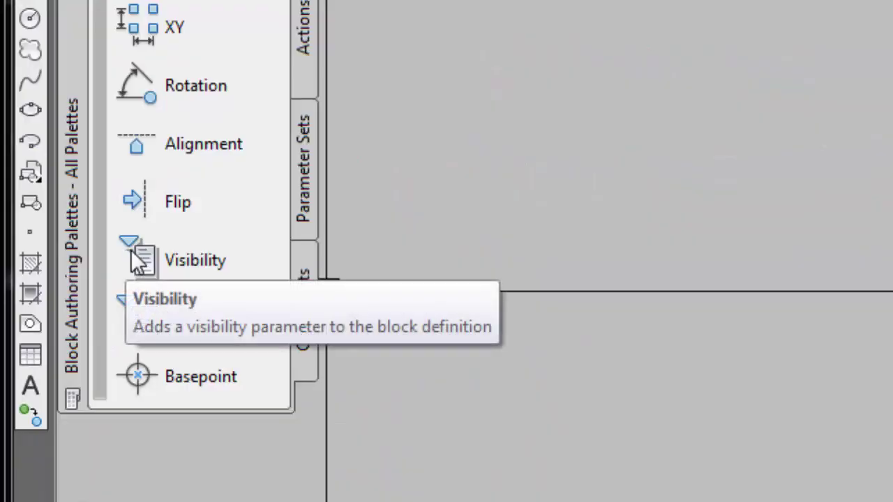
- Place a Visibility parameter at the corner of the top-left column
click(148, 262)
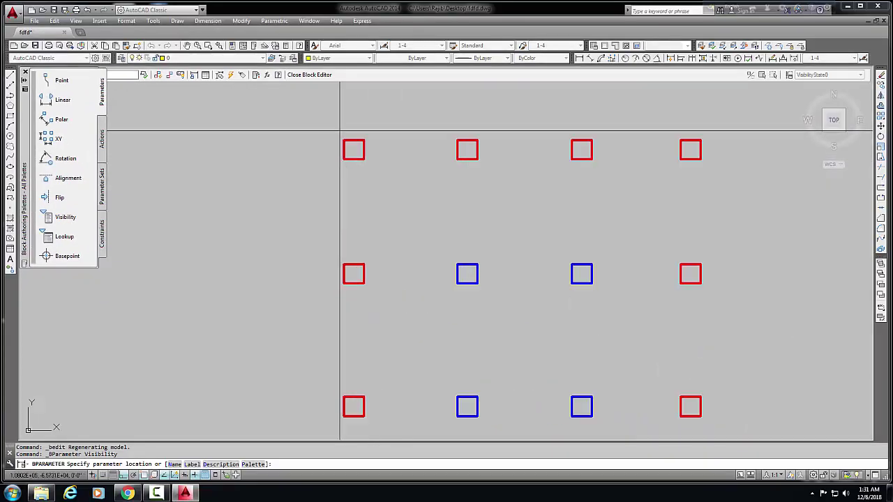
middle_drag(342, 134, 367, 136)
scroll(370, 143, up, 2)
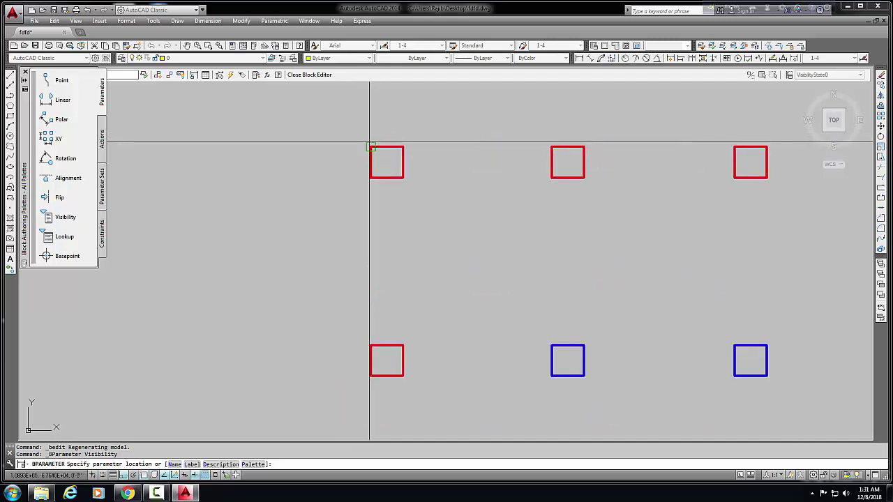
click(371, 147)
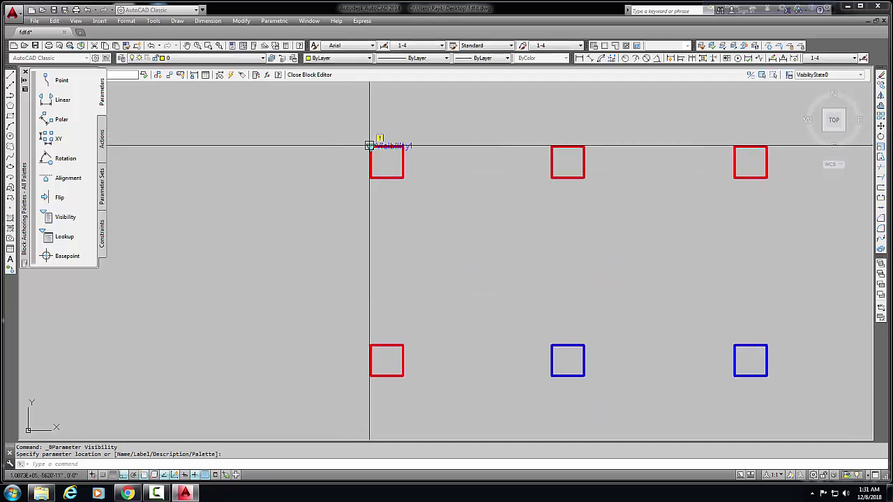
scroll(367, 199, down, 1)
scroll(342, 181, up, 3)
scroll(324, 173, down, 6)
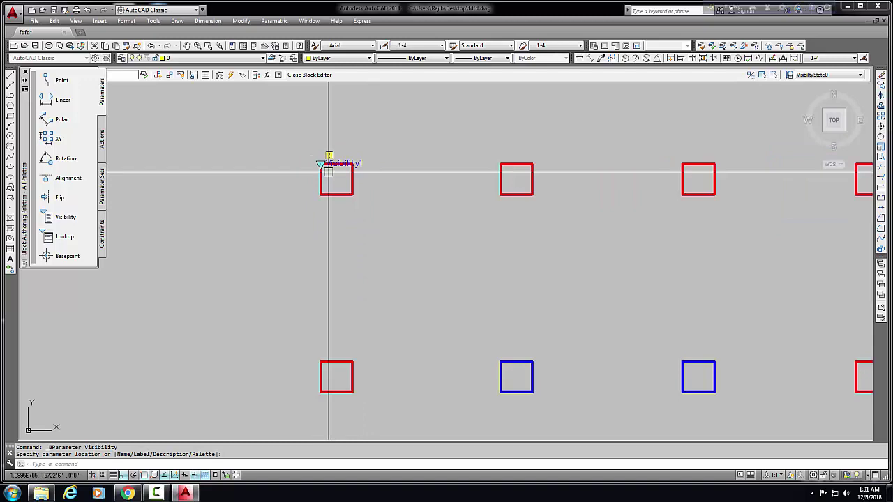
middle_drag(335, 176, 311, 182)
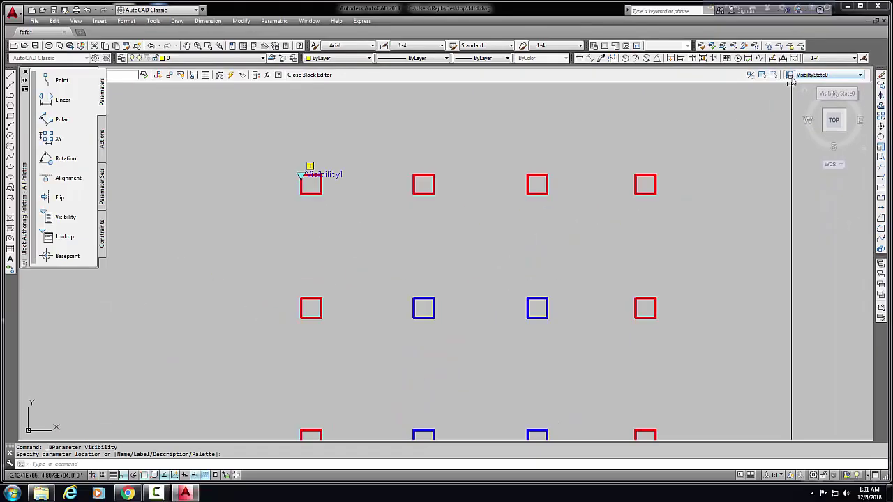
- Add a new visibility state named VisibilityState1 in the Visibility States dialog
click(574, 230)
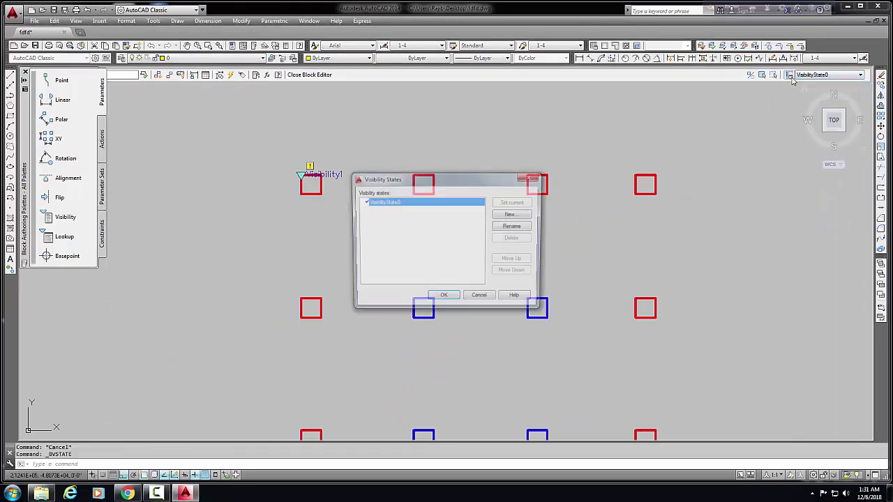
click(511, 217)
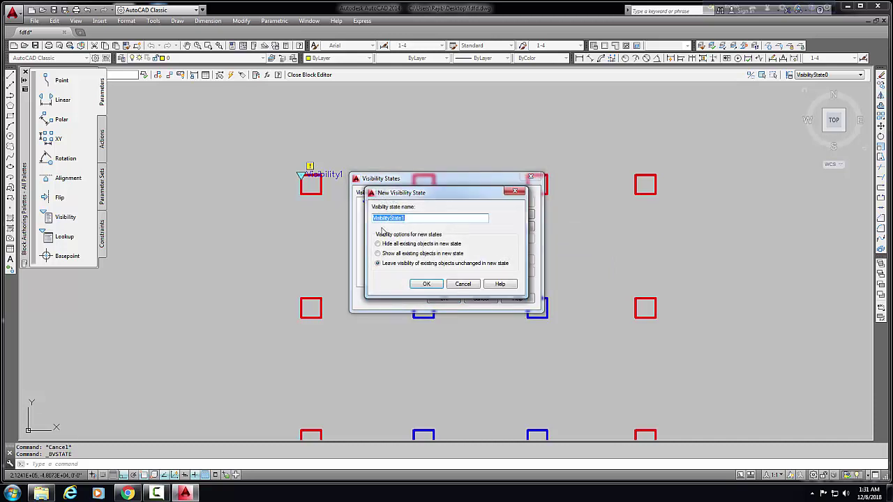
click(423, 284)
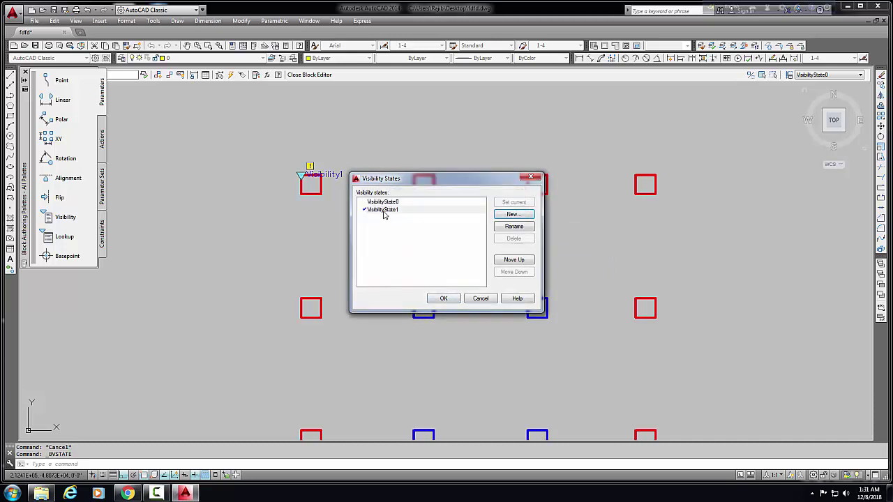
click(444, 298)
- Make VisibilityState1 the current visibility state
scroll(528, 168, down, 4)
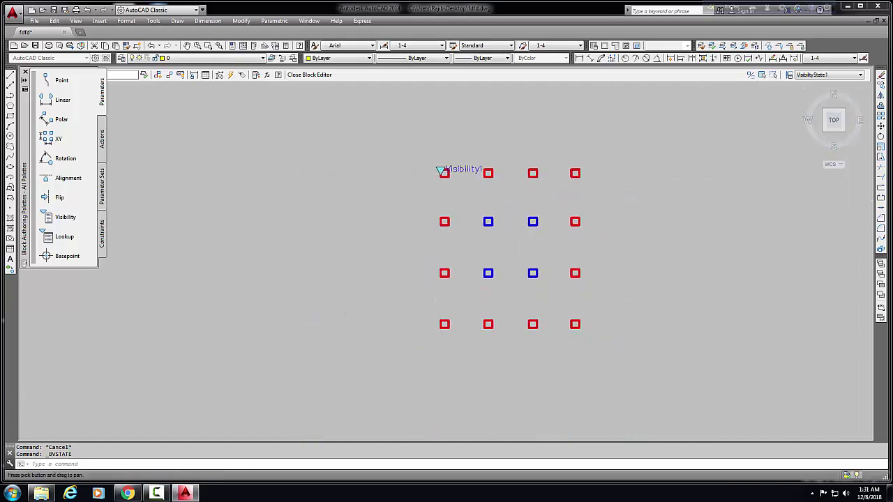
click(831, 75)
click(813, 82)
middle_drag(657, 155, 645, 164)
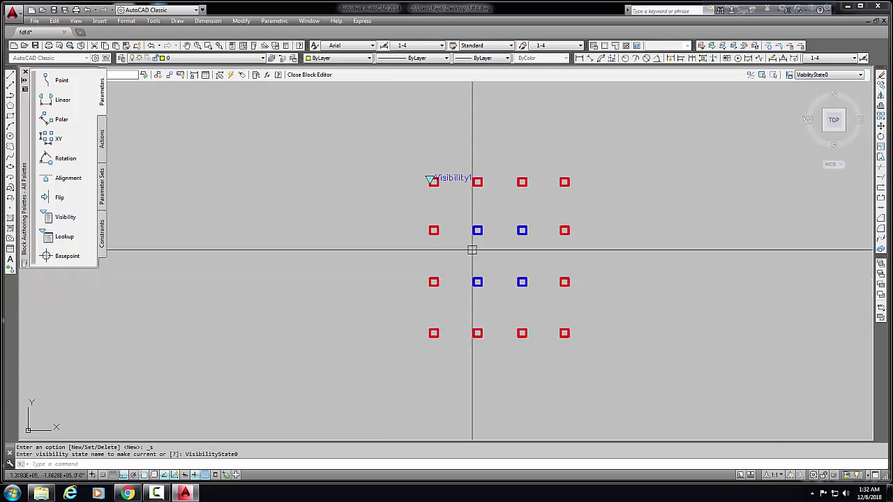
click(830, 75)
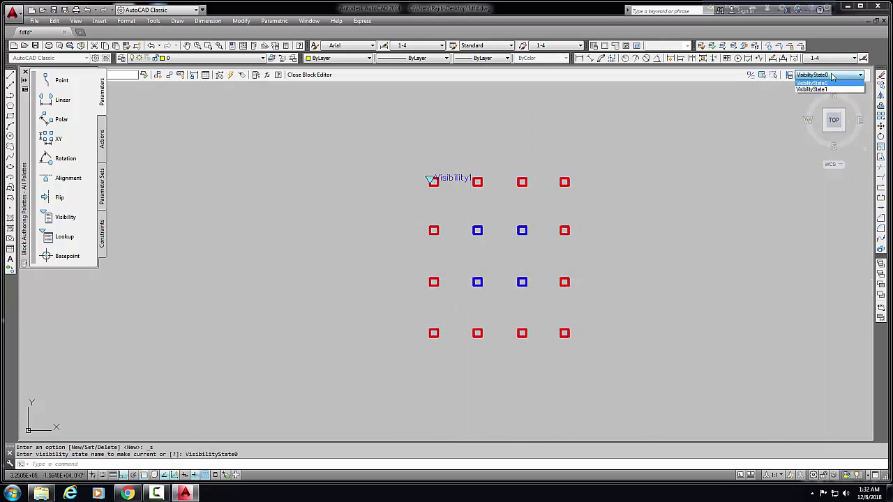
click(829, 89)
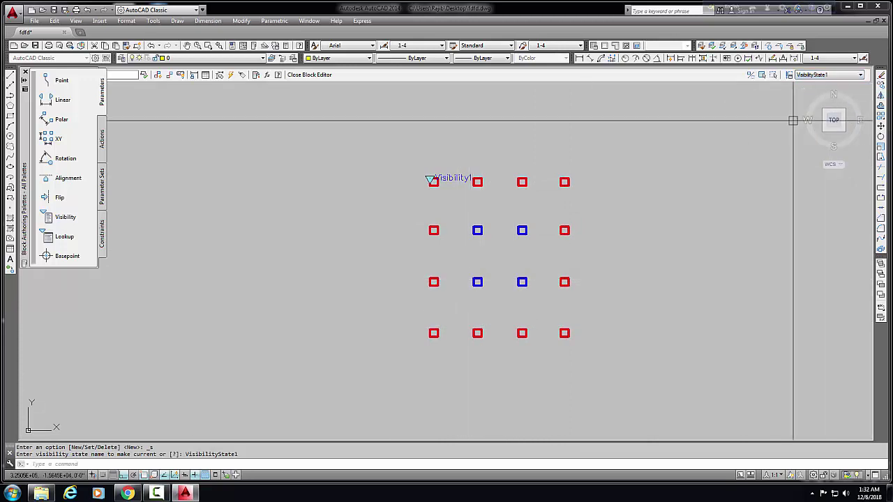
- Window-select the four blue inner columns and make them invisible
click(458, 219)
click(542, 300)
scroll(589, 266, up, 2)
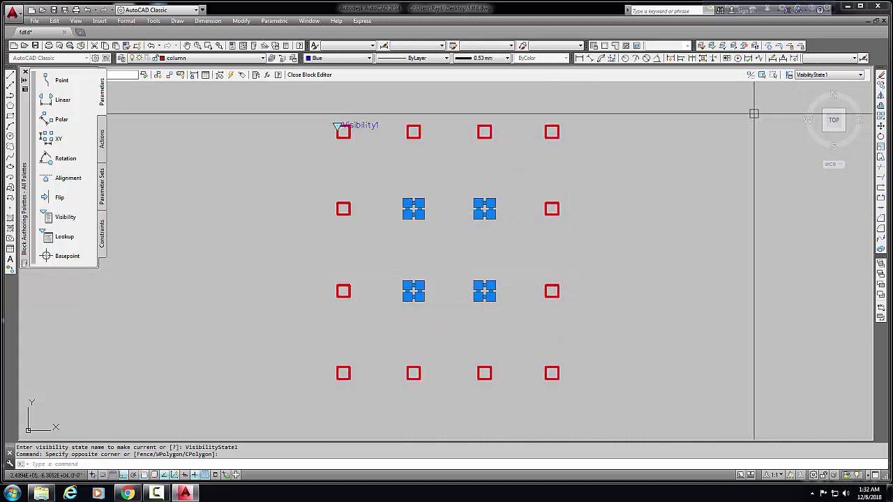
click(773, 76)
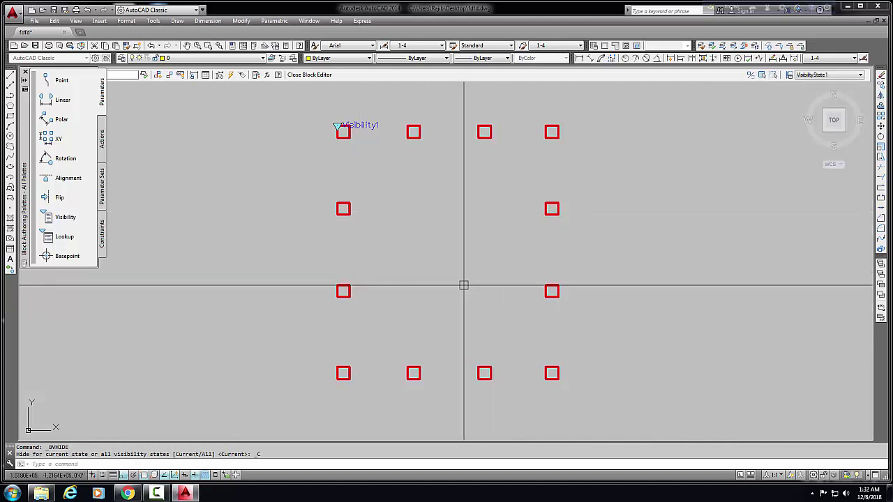
- Close the Block Editor, saving the changes to the sae block
click(310, 75)
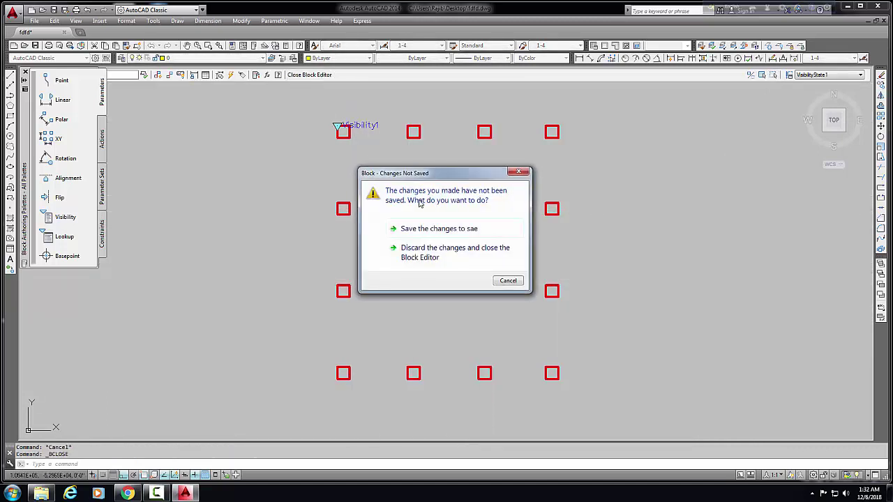
click(437, 229)
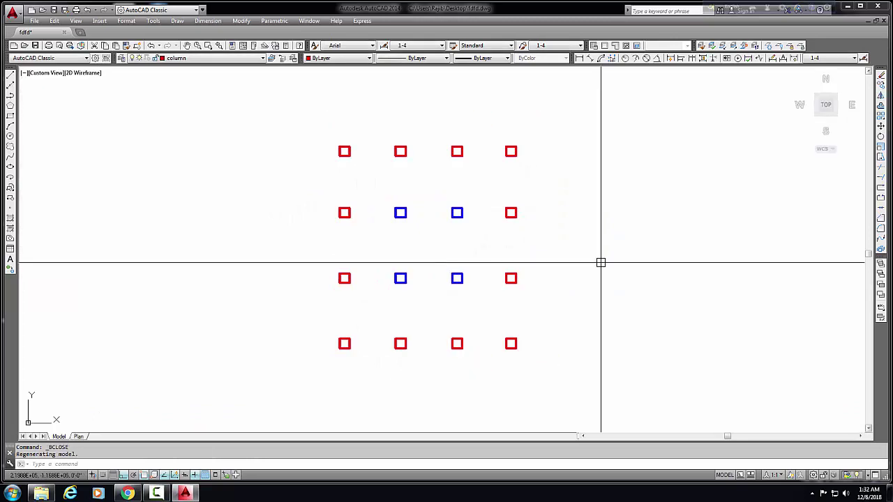
scroll(436, 278, down, 2)
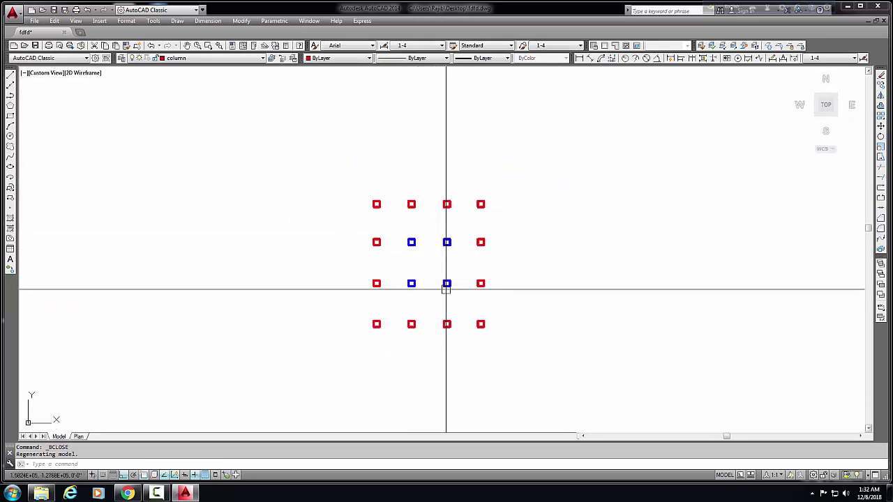
- Copy the sae block twice, placing the copies side by side to its right
click(511, 359)
click(332, 186)
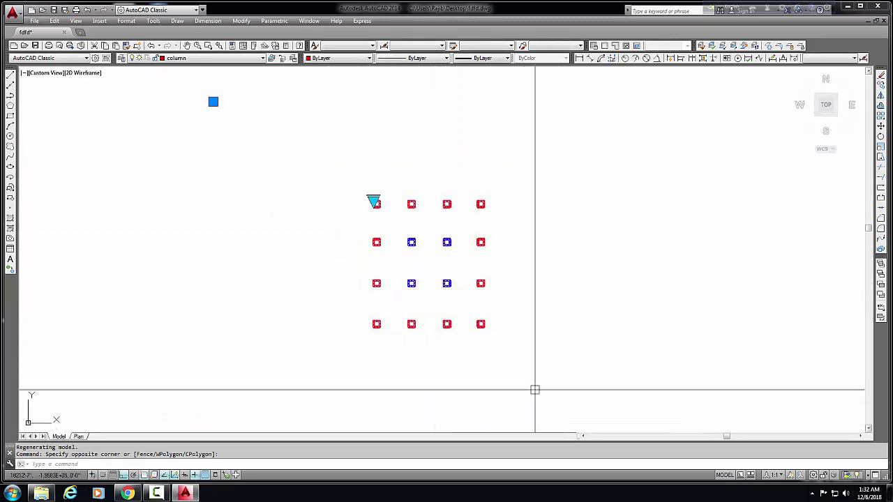
text(o)
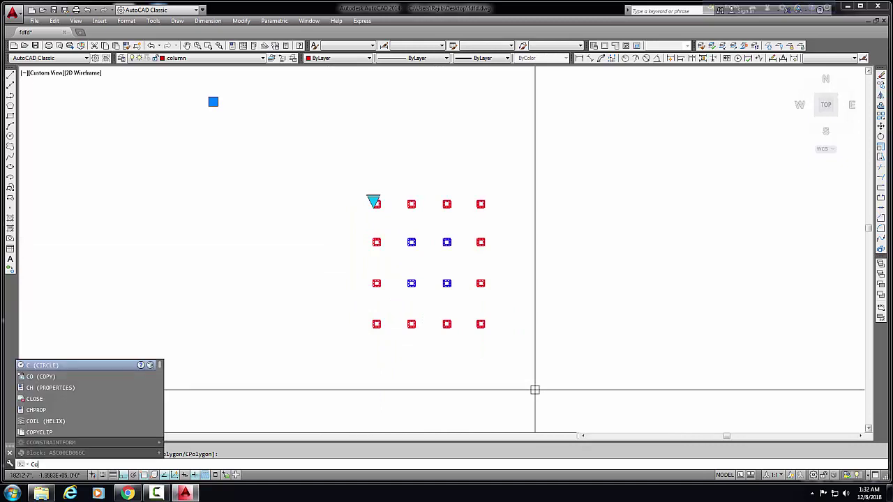
key(Return)
click(381, 358)
scroll(493, 371, down, 2)
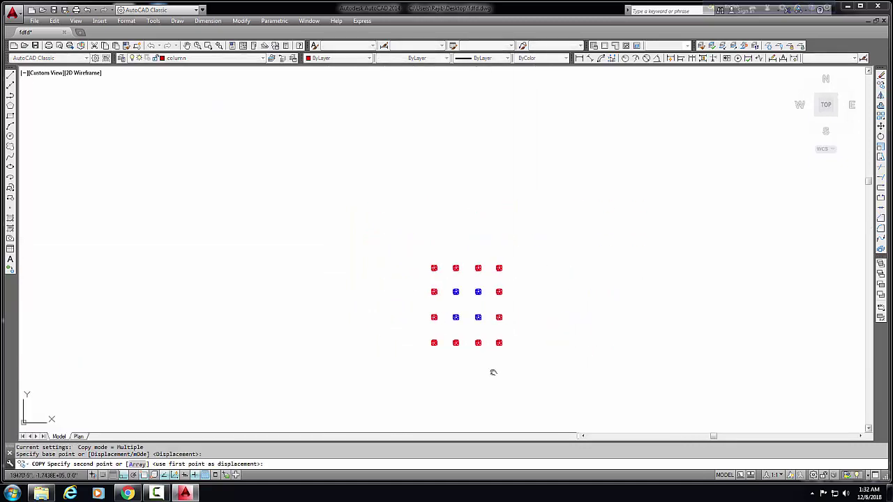
middle_drag(492, 371, 385, 363)
click(450, 373)
click(584, 379)
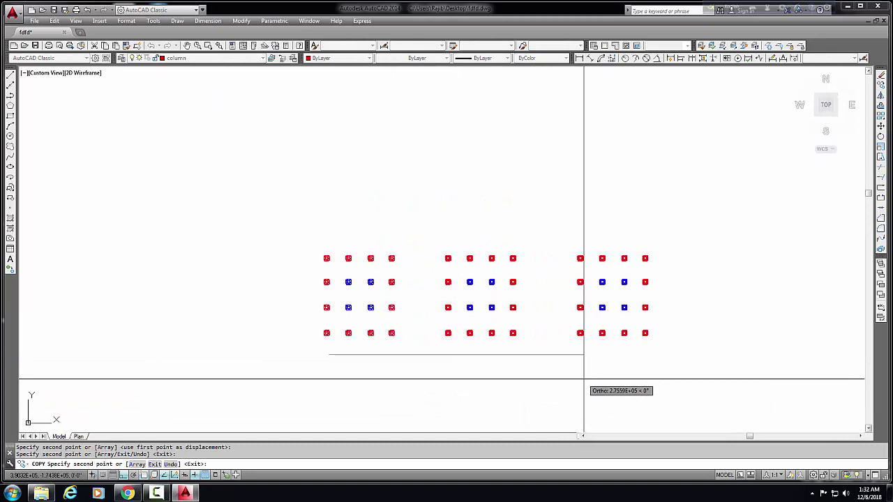
key(Return)
middle_drag(586, 378, 464, 379)
scroll(499, 321, up, 2)
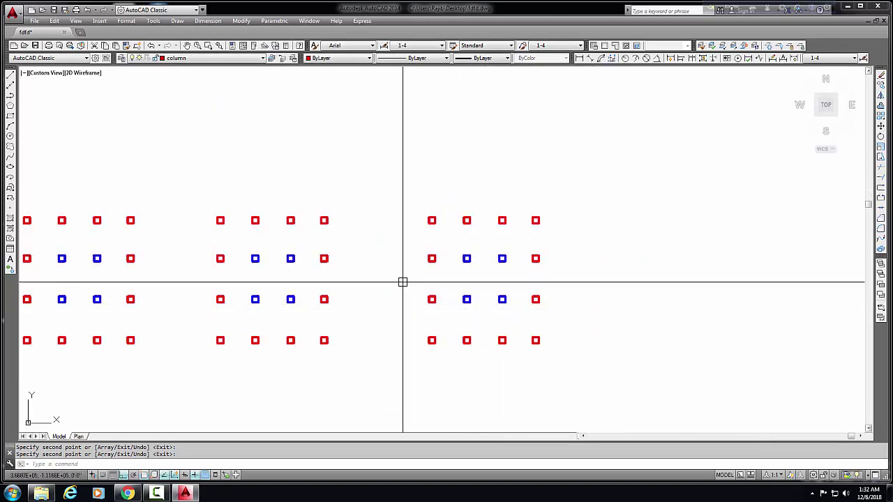
scroll(528, 314, up, 2)
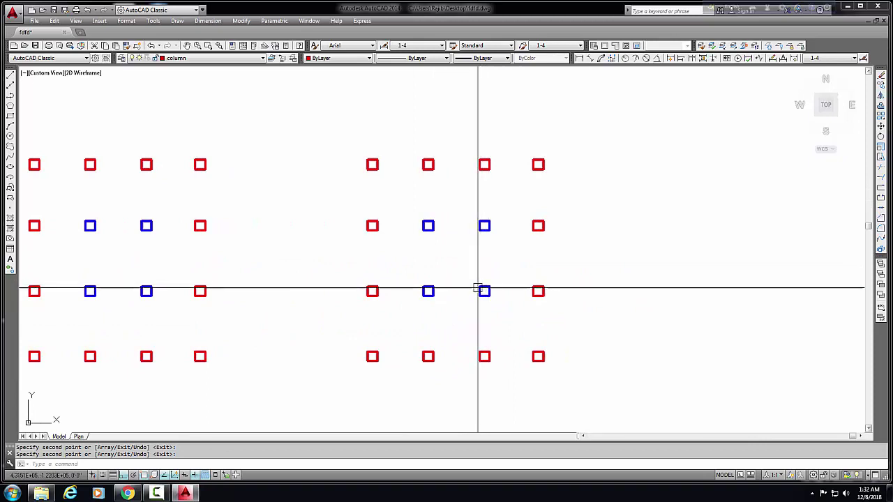
- Select the right-hand sae copy, zoom in, and open its visibility grip list
click(415, 201)
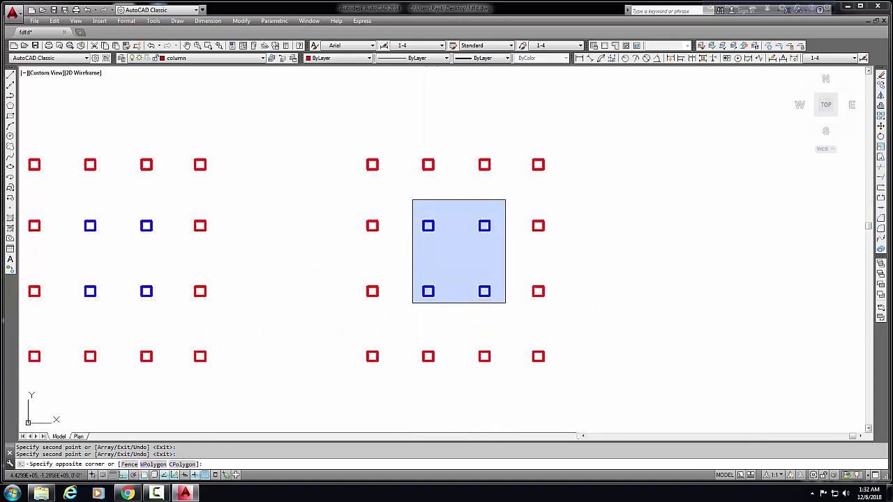
click(506, 304)
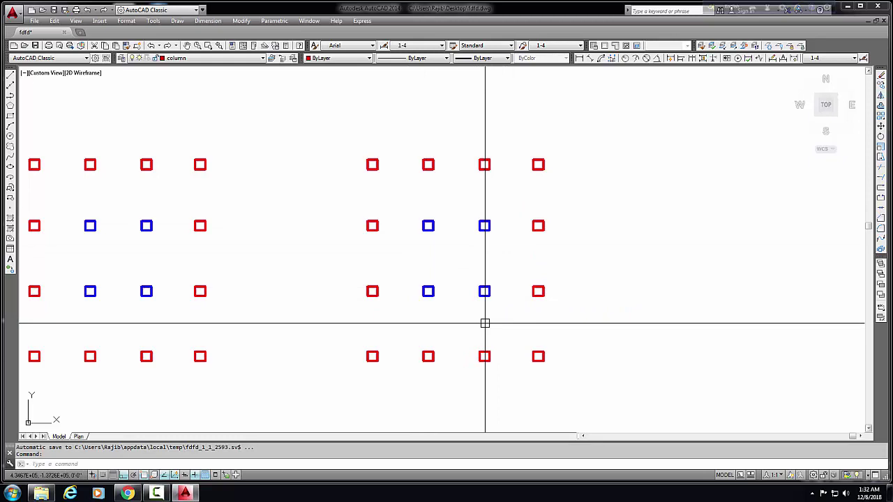
scroll(485, 323, down, 2)
scroll(500, 323, up, 3)
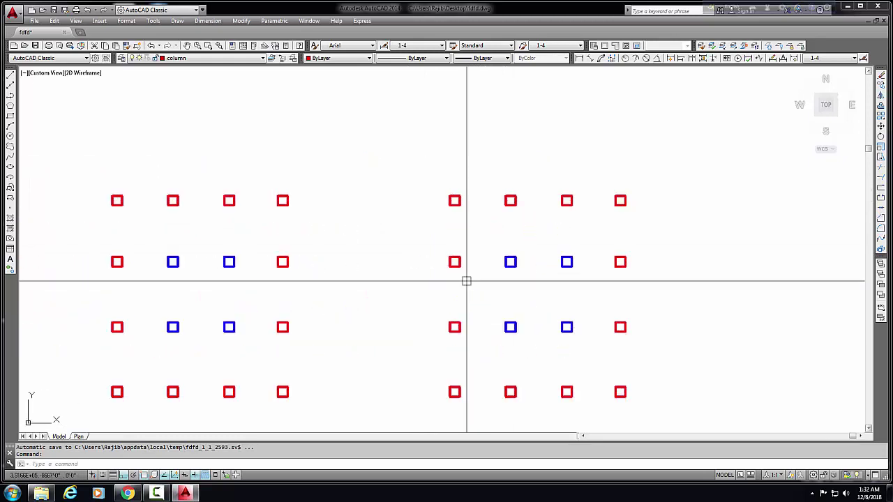
middle_drag(467, 279, 410, 250)
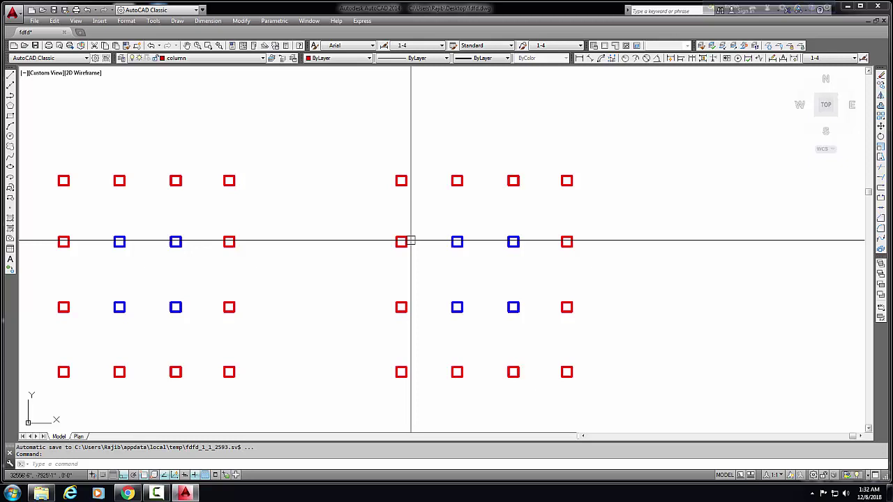
click(408, 242)
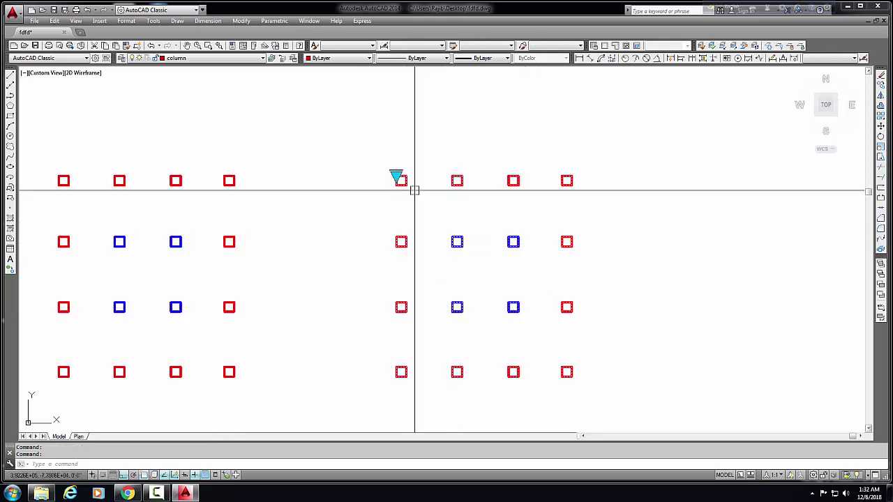
scroll(400, 179, up, 4)
scroll(401, 178, up, 2)
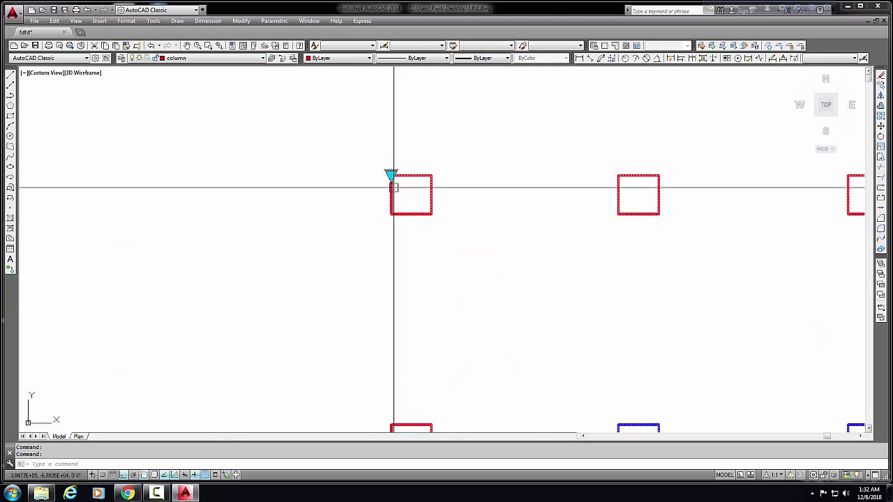
click(391, 174)
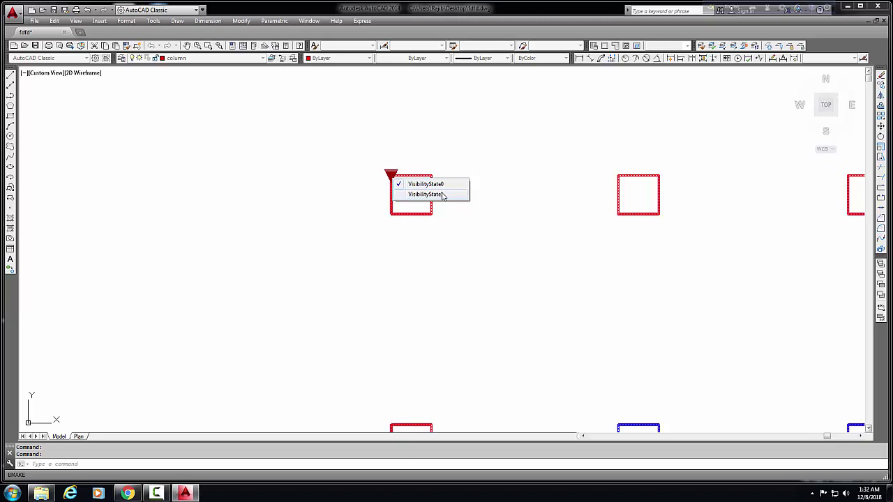
- Set the right-hand copy to VisibilityState1, leaving only its twelve perimeter columns
click(435, 195)
scroll(446, 203, down, 5)
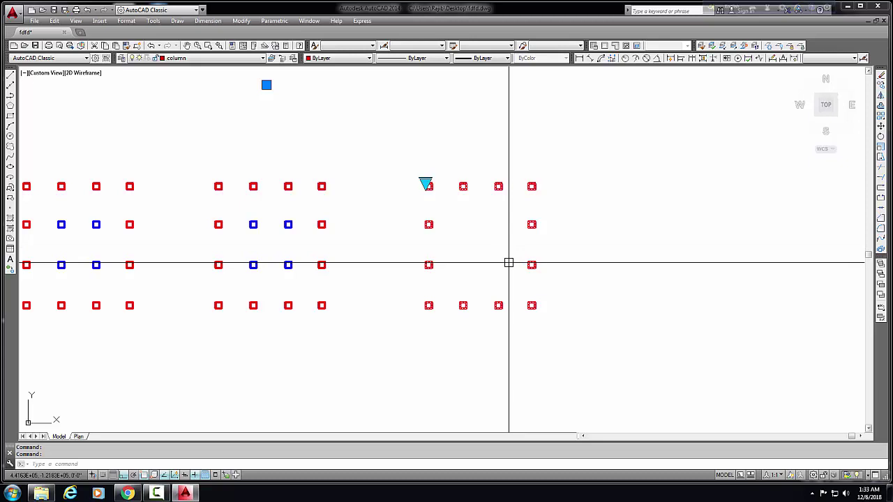
click(426, 184)
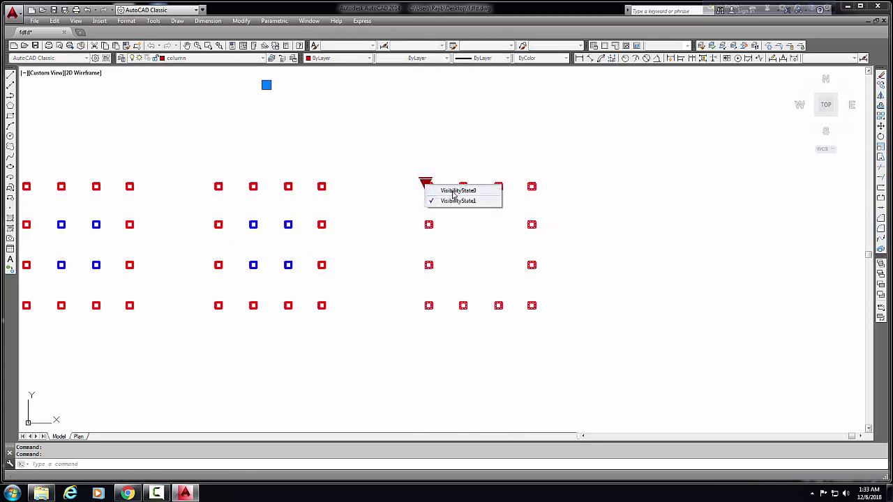
click(454, 193)
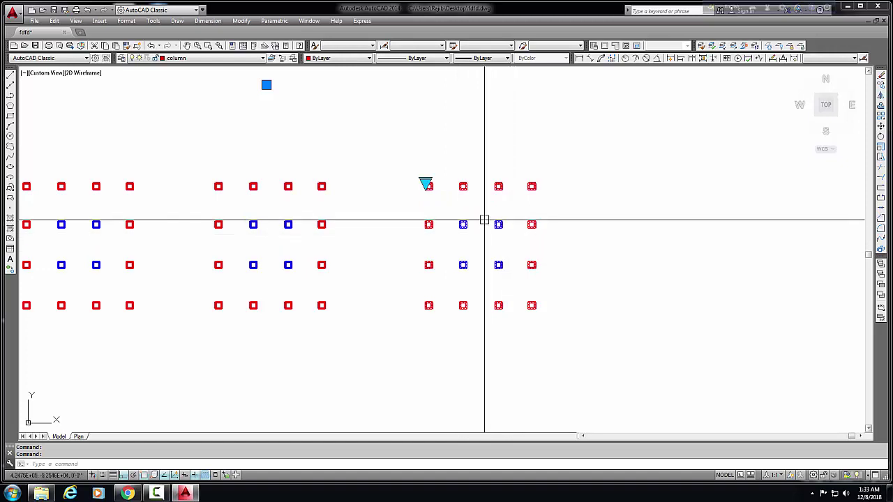
scroll(485, 221, down, 2)
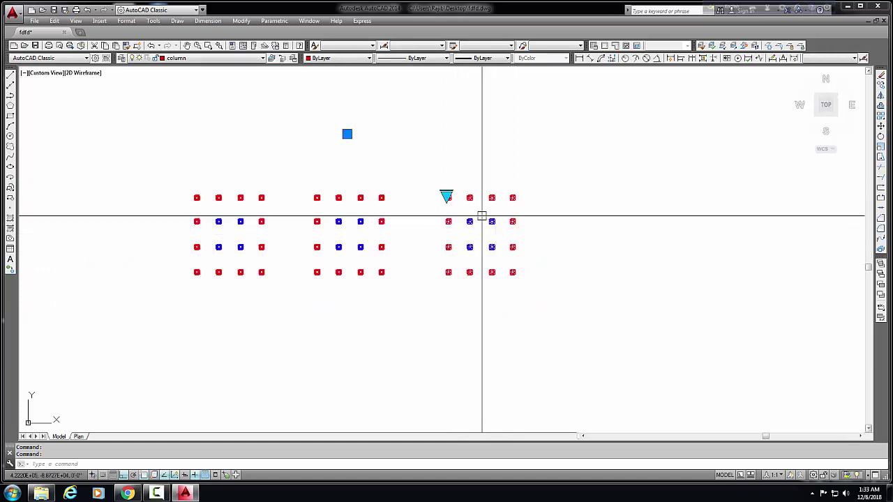
scroll(457, 210, up, 2)
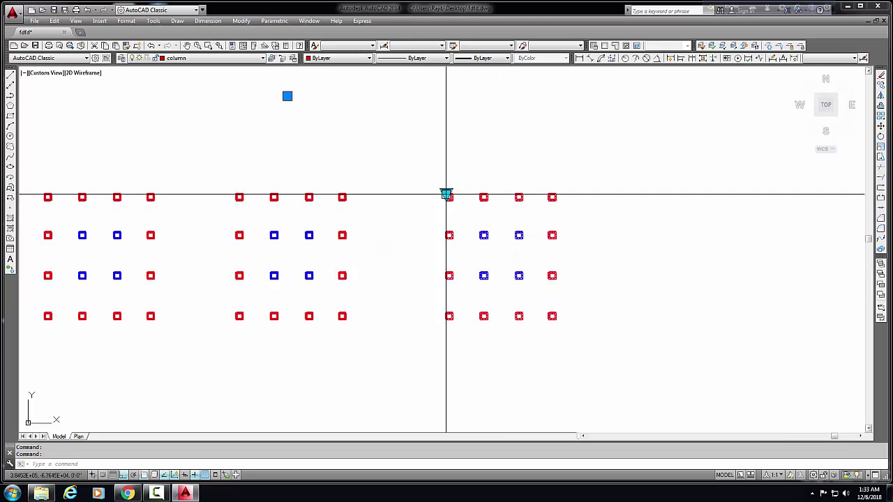
click(447, 195)
click(476, 211)
middle_drag(472, 241, 558, 241)
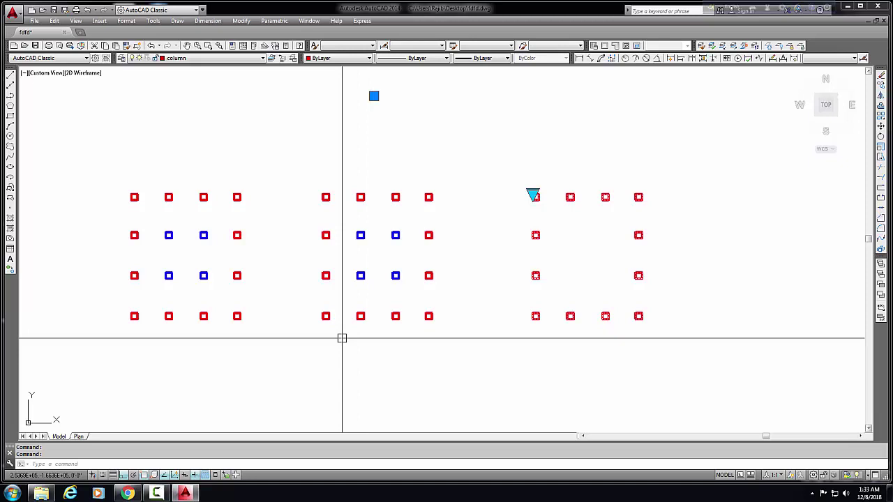
middle_drag(579, 339, 572, 342)
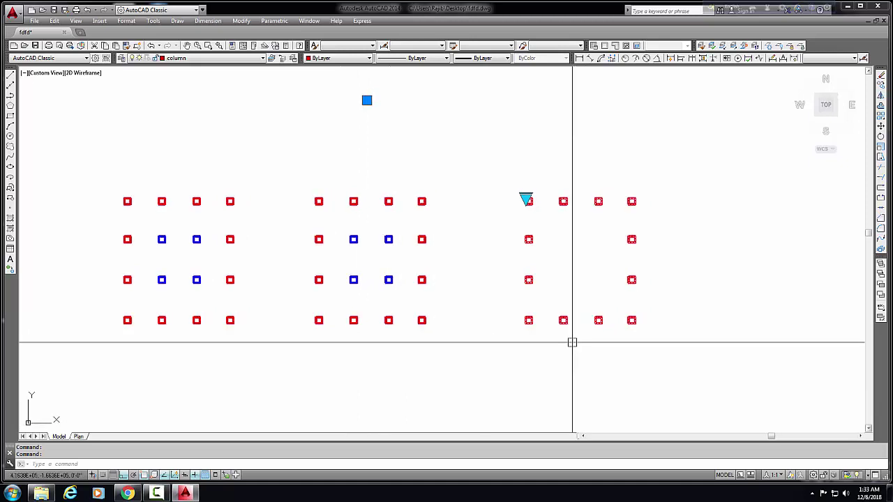